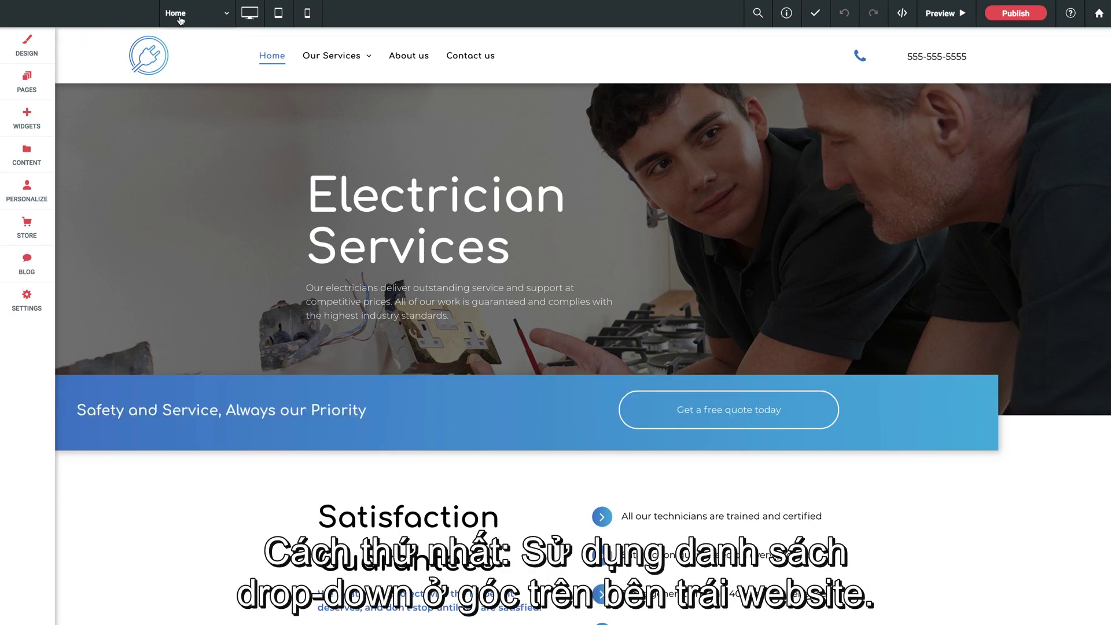
- Switch to the Contact us page with the editor's page selector and look through its content
left_click(224, 17)
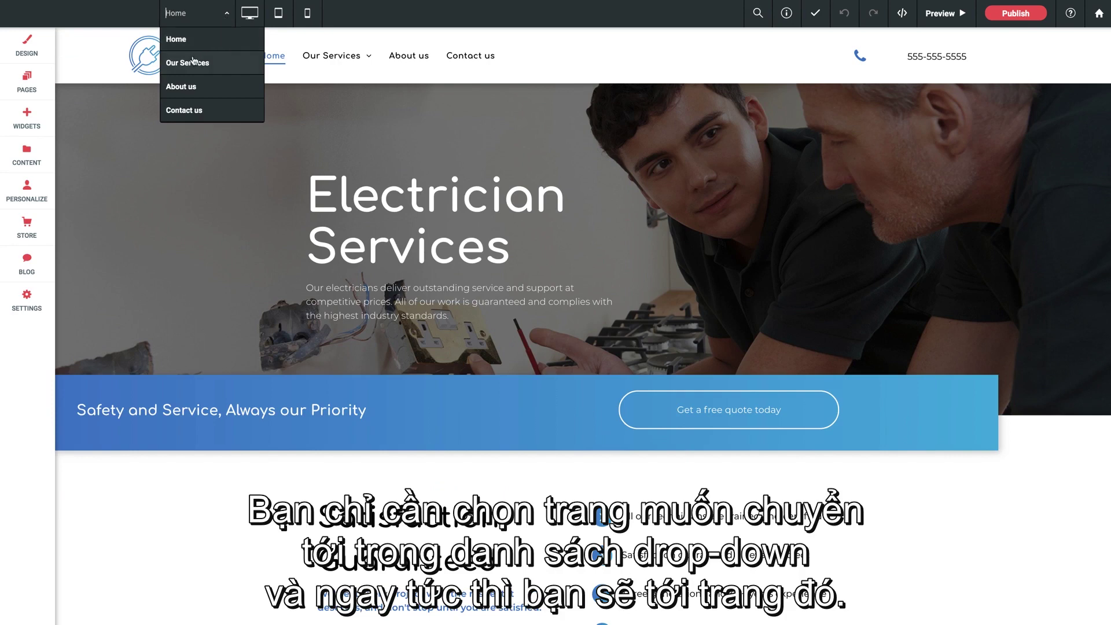
left_click(185, 111)
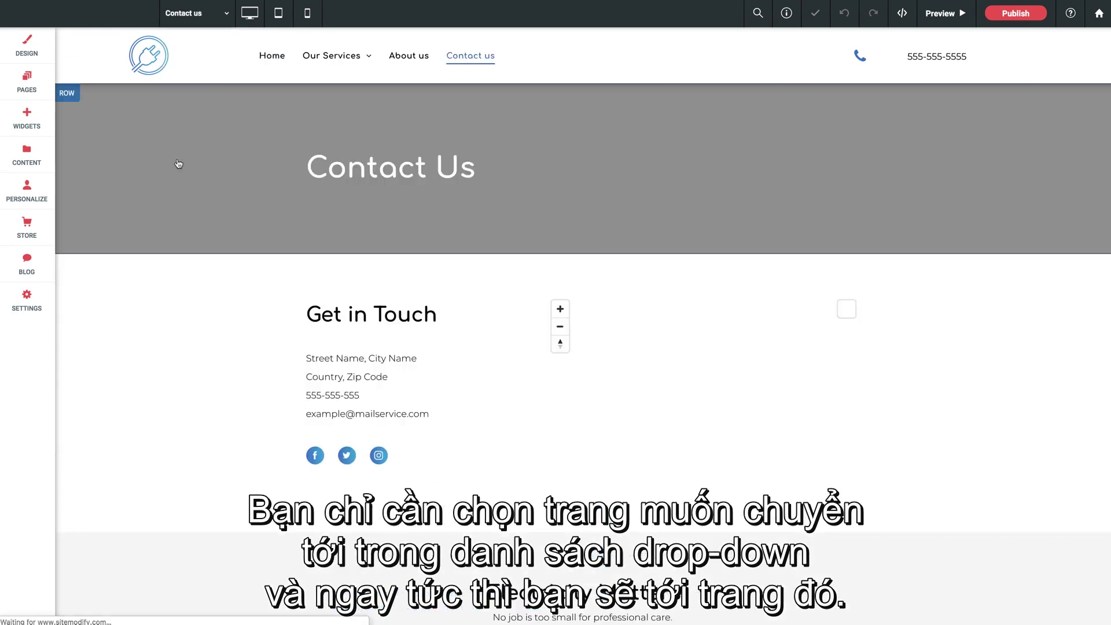
scroll(165, 328, "down", 2)
scroll(164, 328, "down", 4)
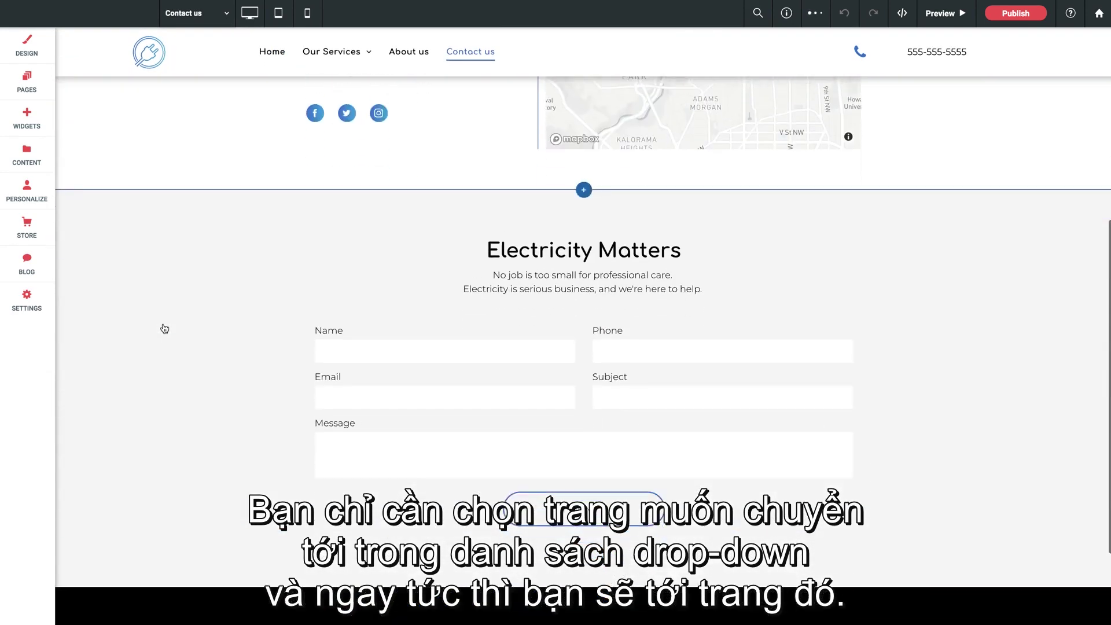
scroll(165, 328, "up", 6)
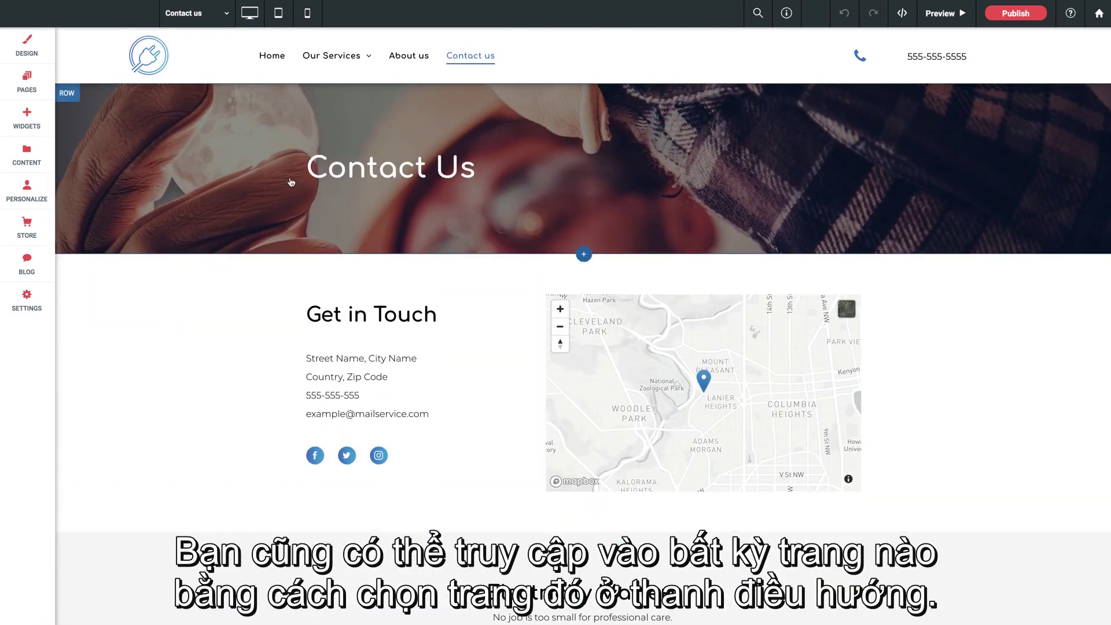
- Go to the About us page through the site's navigation bar and look through its content
mouse_move(328, 62)
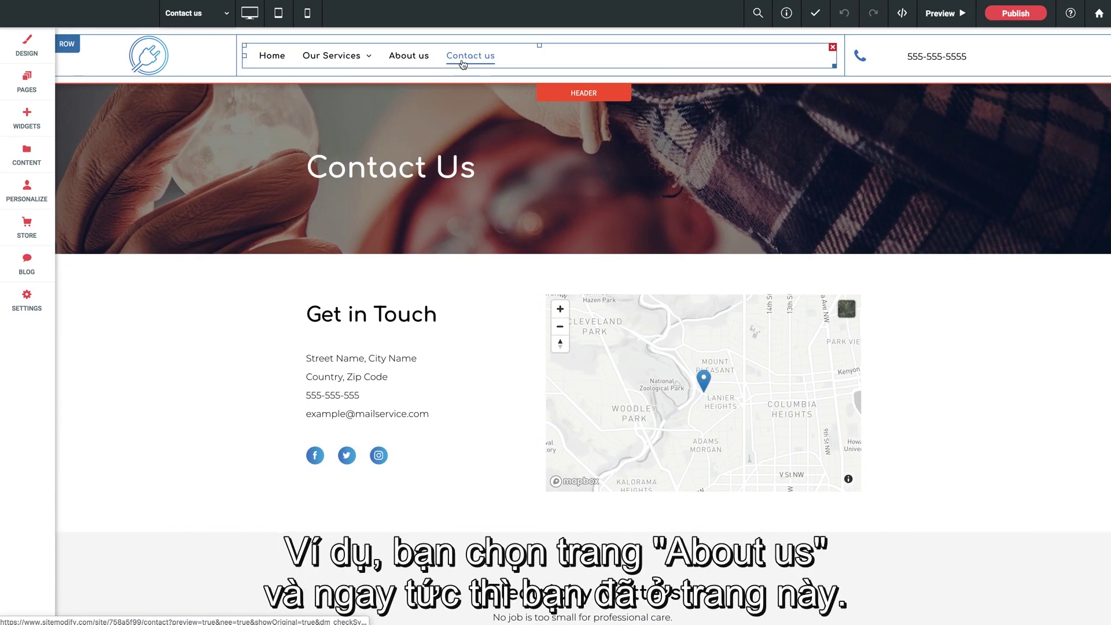
left_click(413, 63)
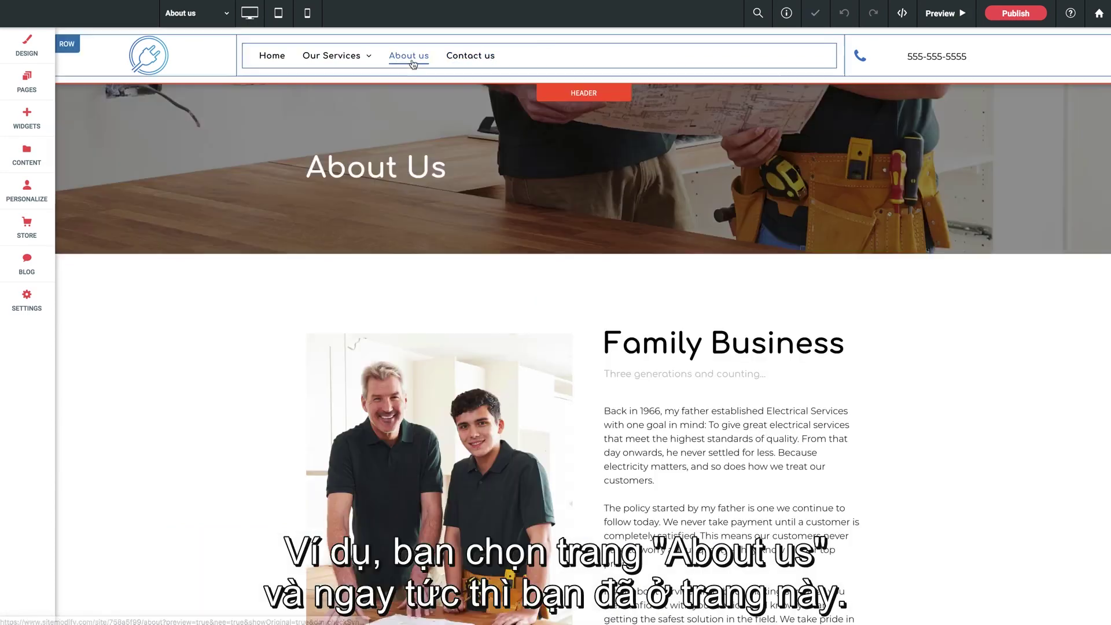
scroll(212, 314, "down", 10)
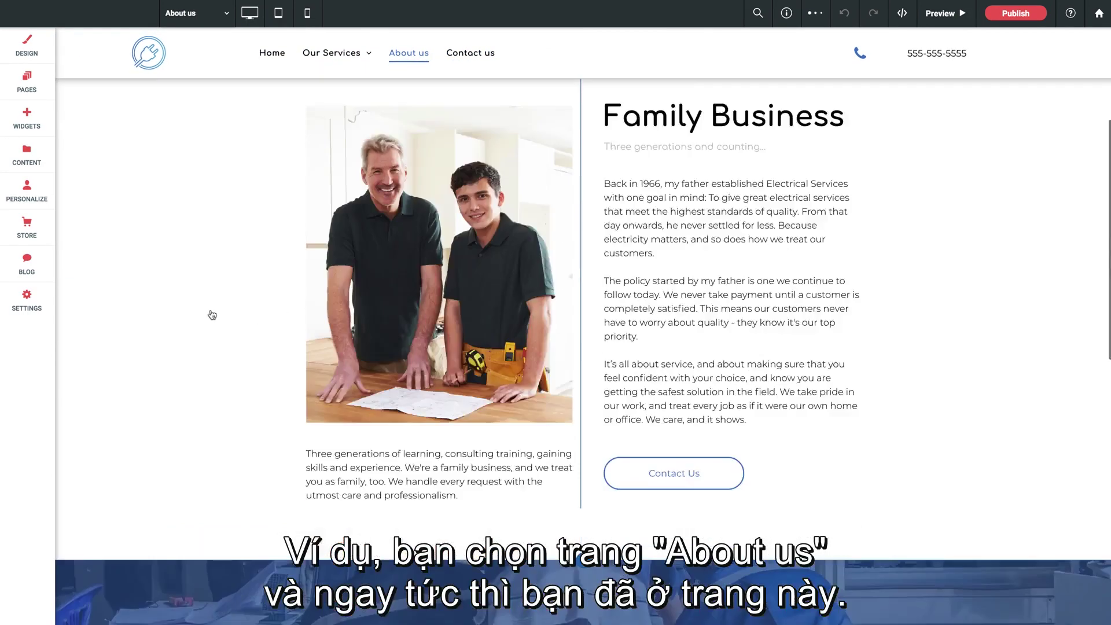
scroll(215, 313, "up", 10)
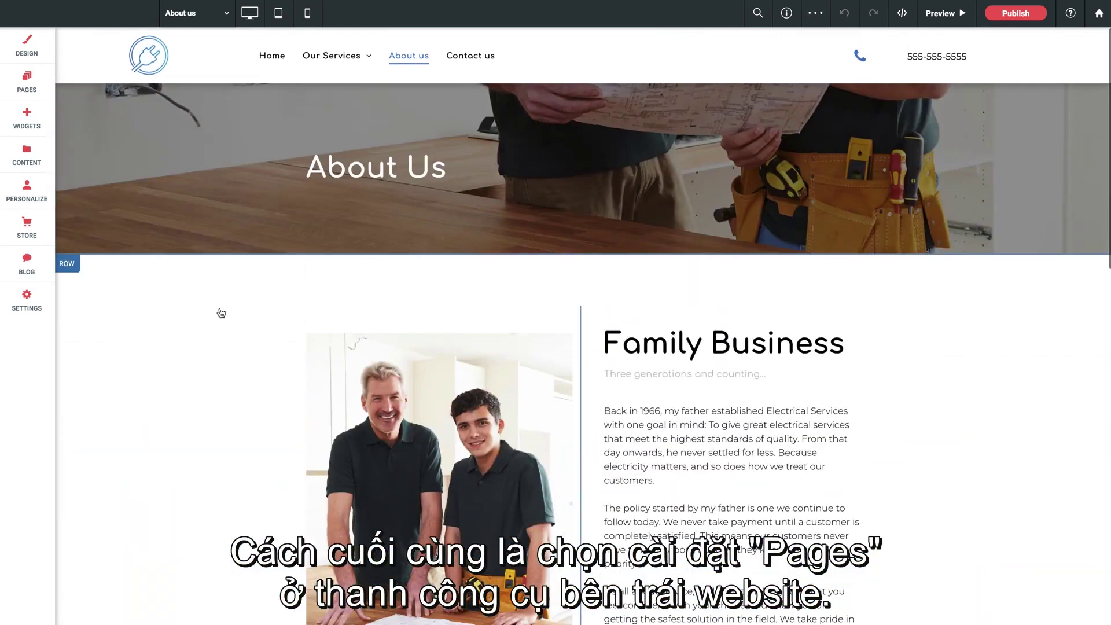
- Show the list of site pages and look through the About us page beside it
left_click(26, 90)
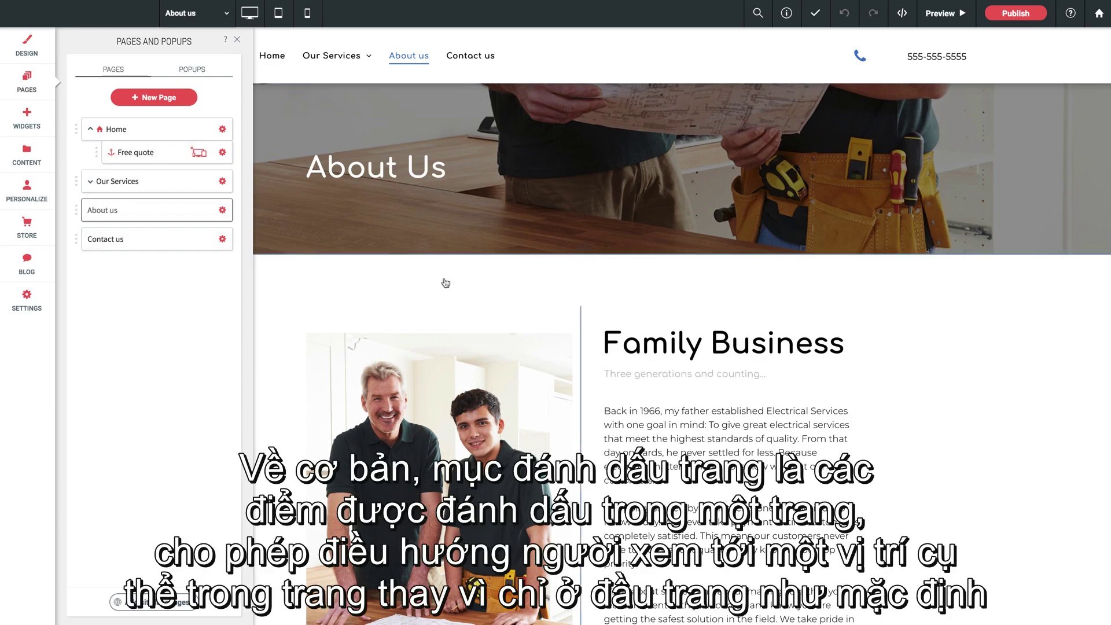
scroll(482, 421, "down", 7)
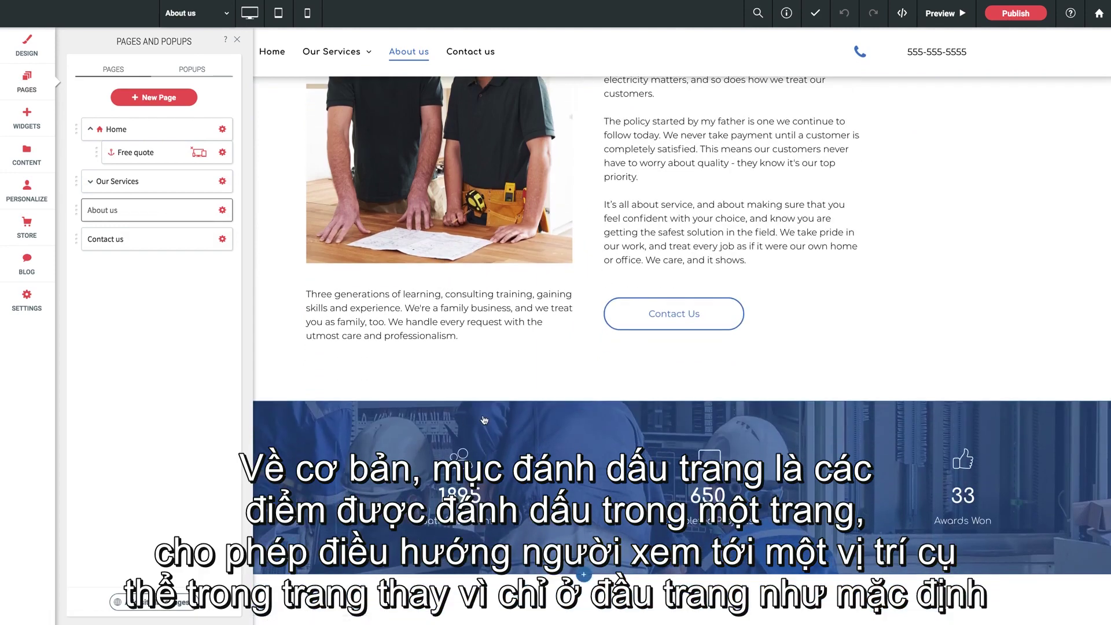
scroll(482, 421, "down", 4)
scroll(470, 405, "up", 8)
scroll(470, 405, "up", 3)
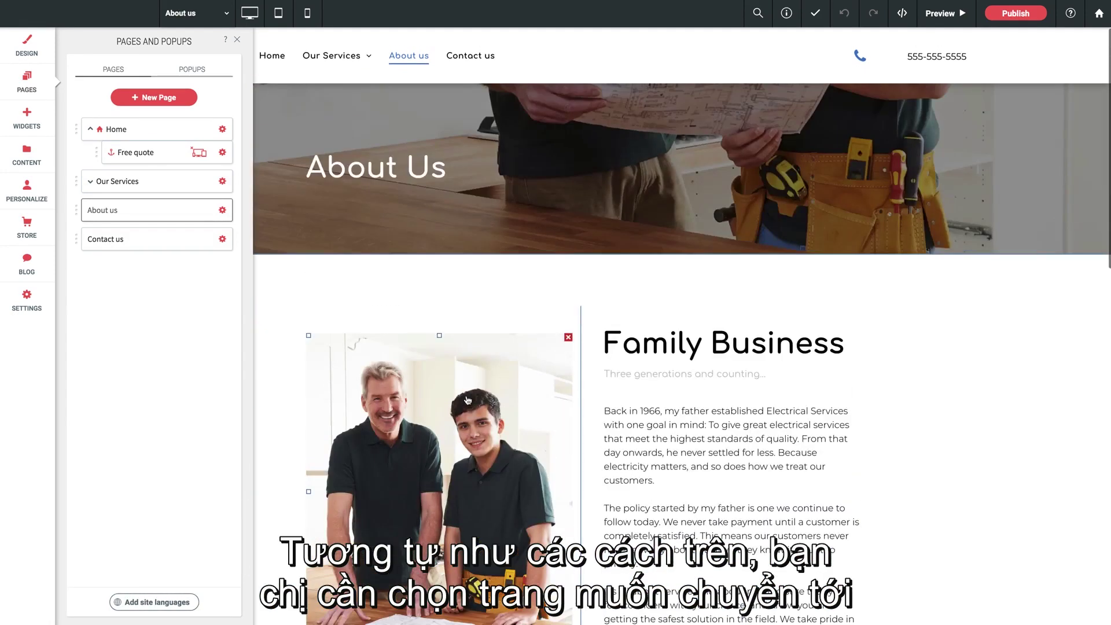
- Switch to the Contact us page from the page list and view the anchors under Our Services
left_click(107, 239)
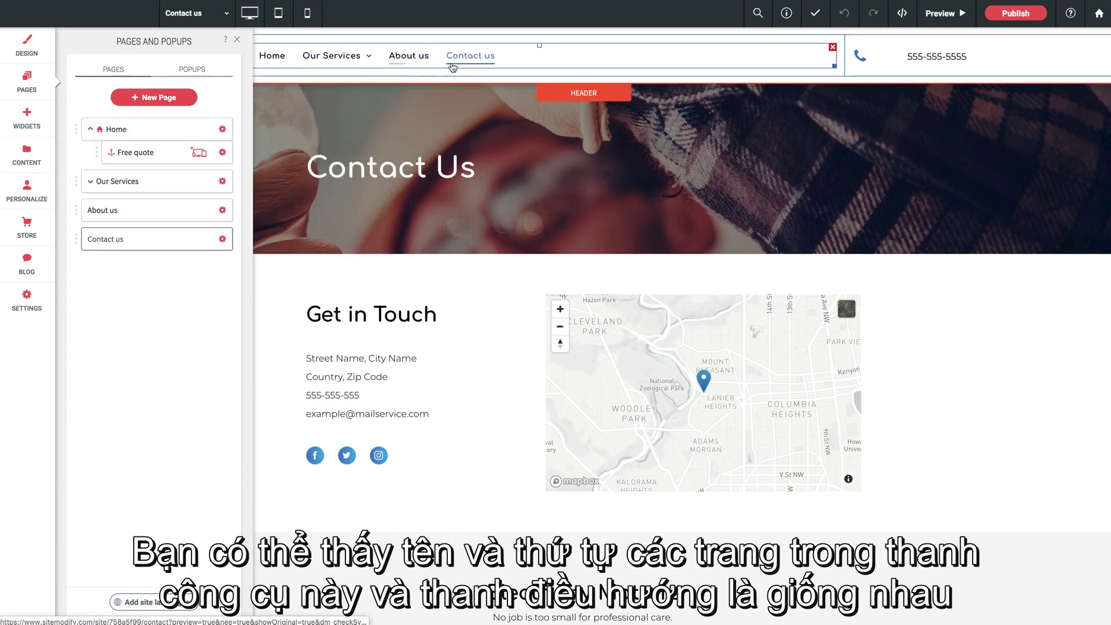
left_click(91, 181)
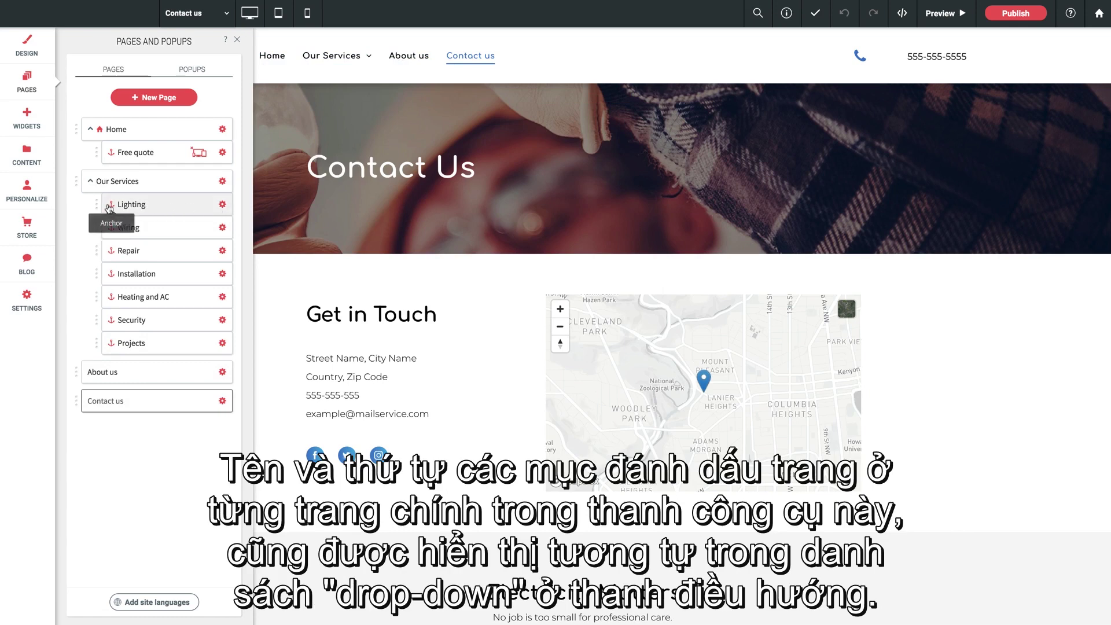
left_click(91, 182)
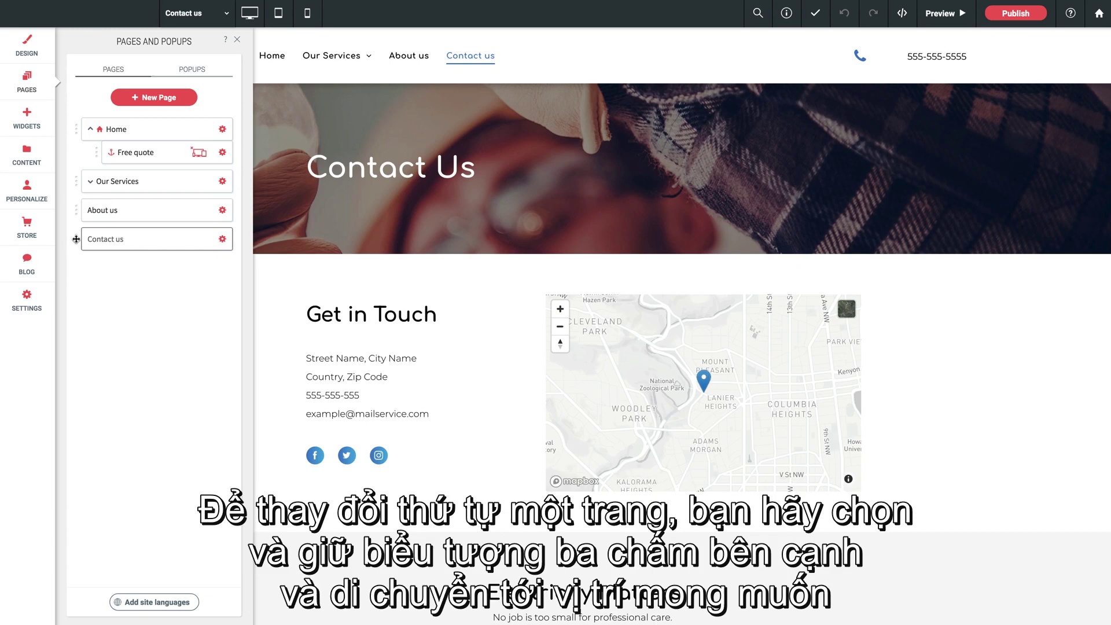
- Move the Contact us page above About us in the page order
left_click_drag(76, 239, 77, 211)
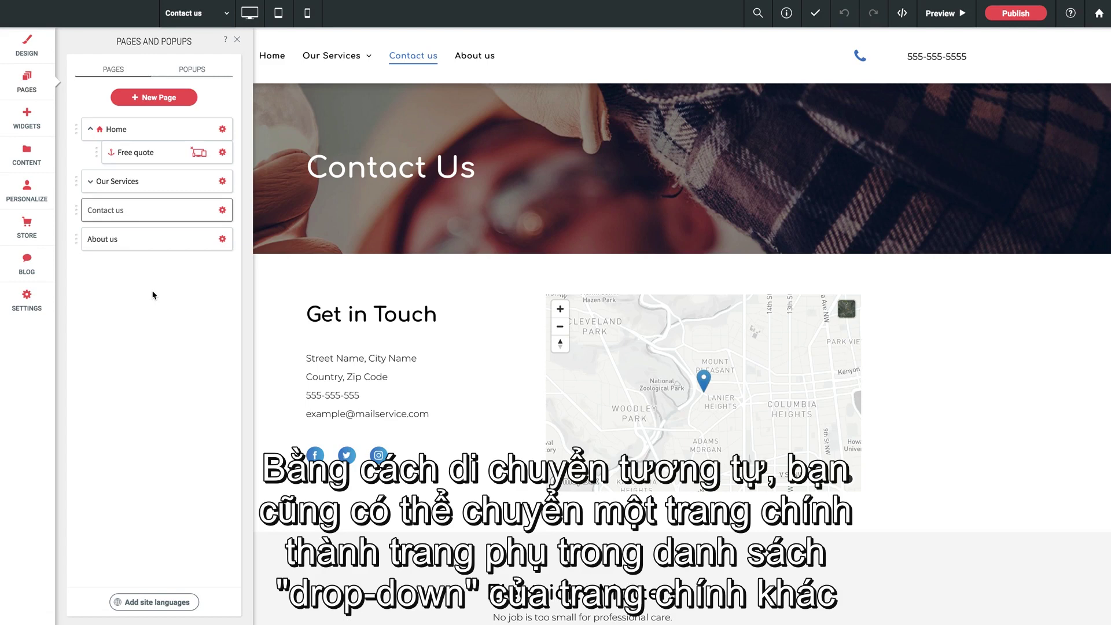
- Make About us a subpage of Contact us and return it to the main page level
left_click_drag(76, 239, 111, 237)
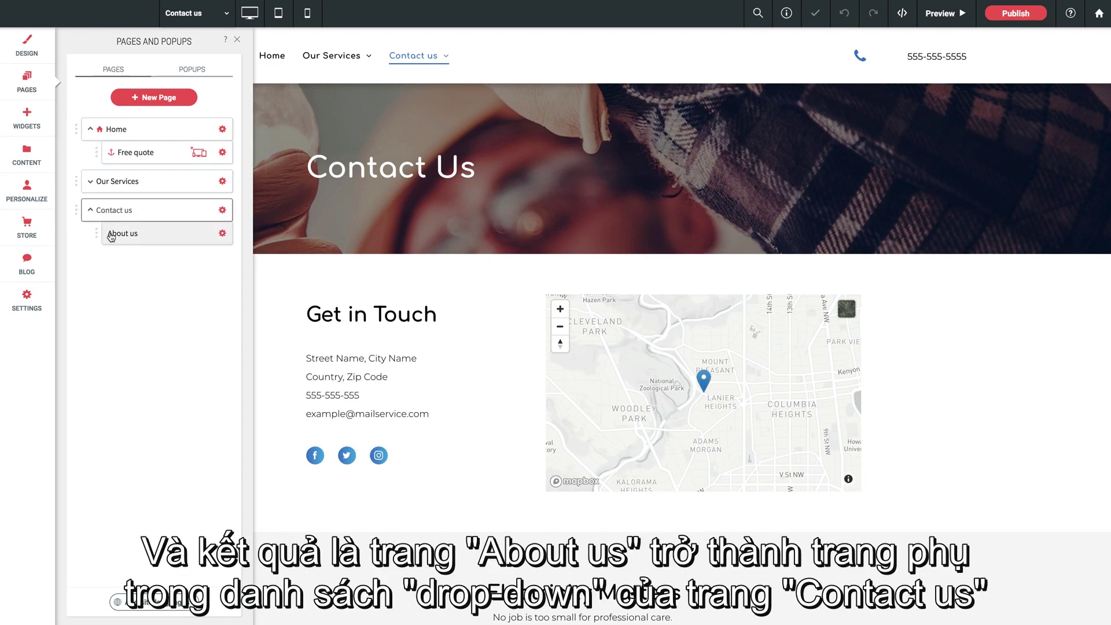
mouse_move(437, 79)
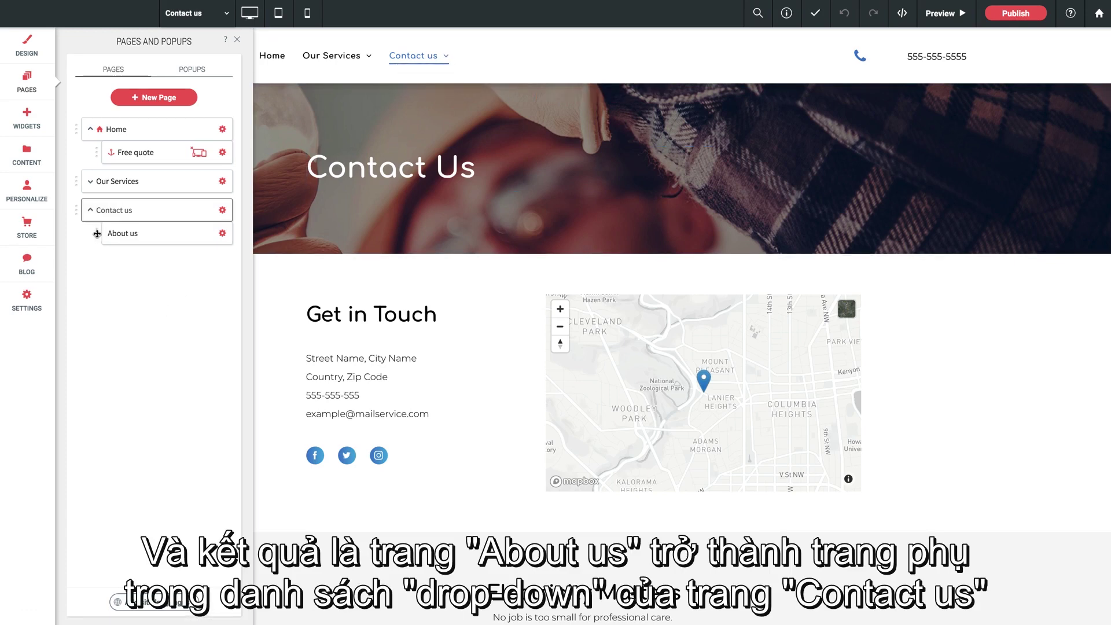
mouse_move(97, 233)
left_mouse_down()
mouse_move(76, 244)
mouse_move(84, 239)
left_mouse_up()
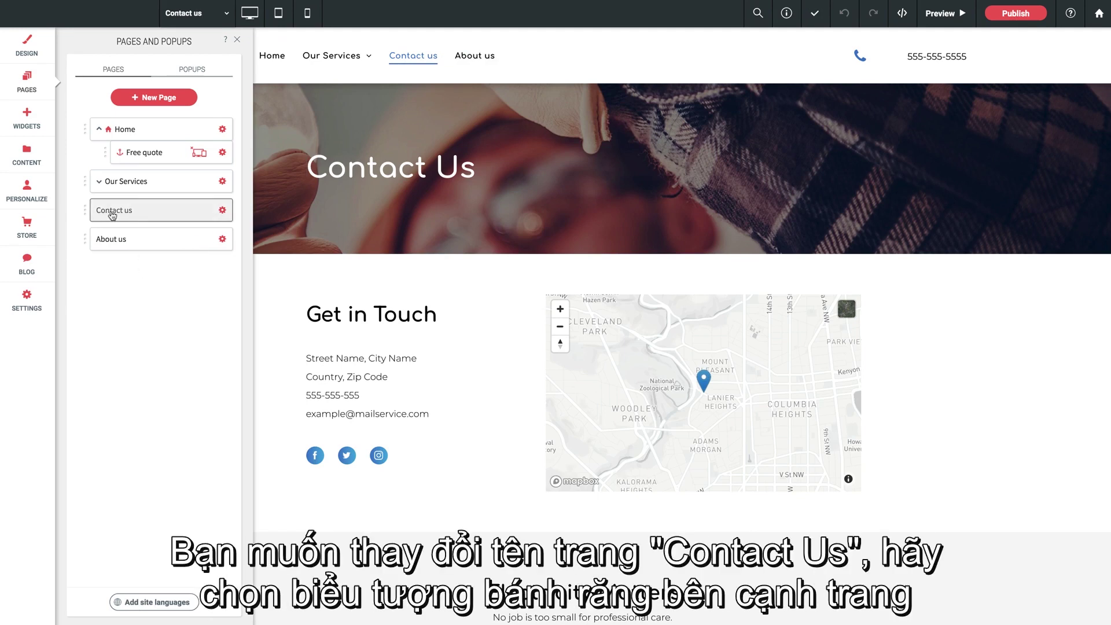
- Rename the Contact us page to "Contact"
left_click(222, 211)
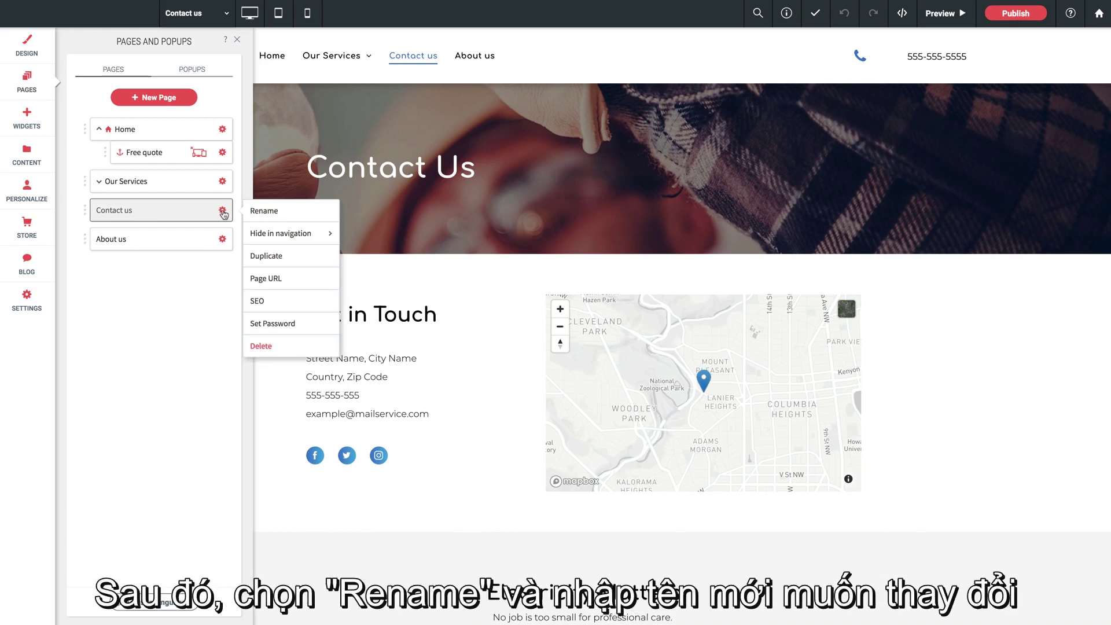
left_click(268, 218)
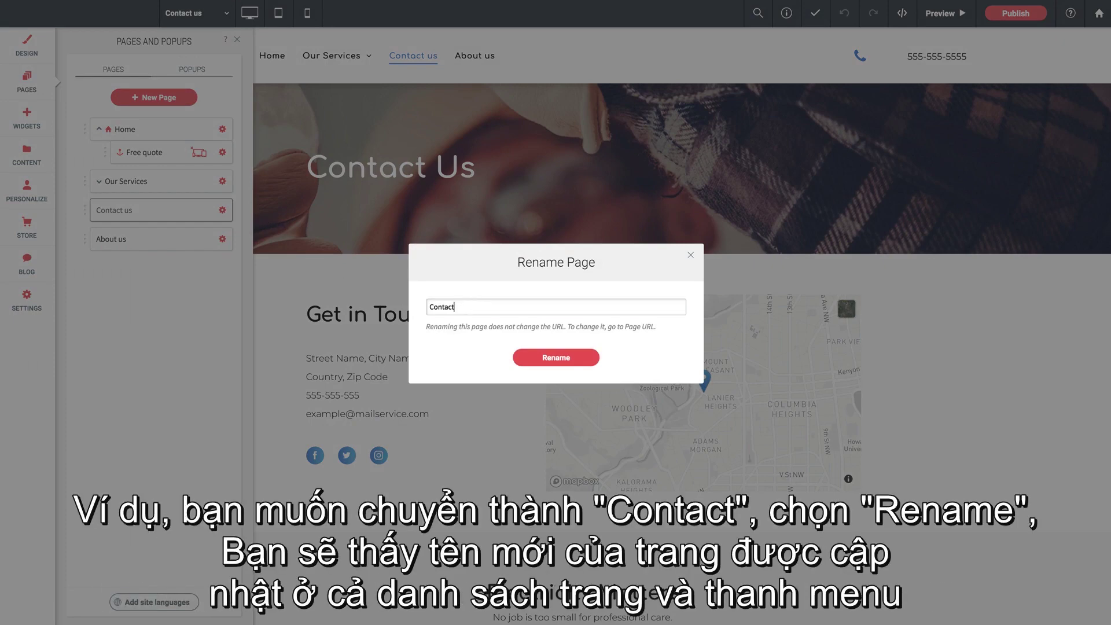
left_click(543, 357)
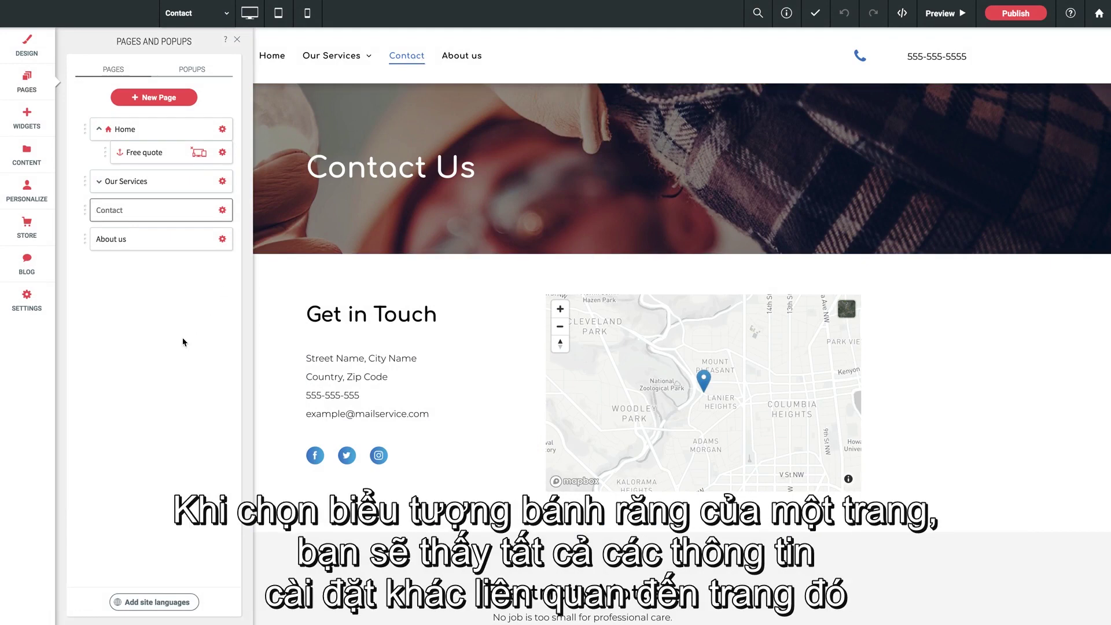
- Examine the Contact page's settings for page URL, SEO, password and header HTML, and close them
left_click(222, 211)
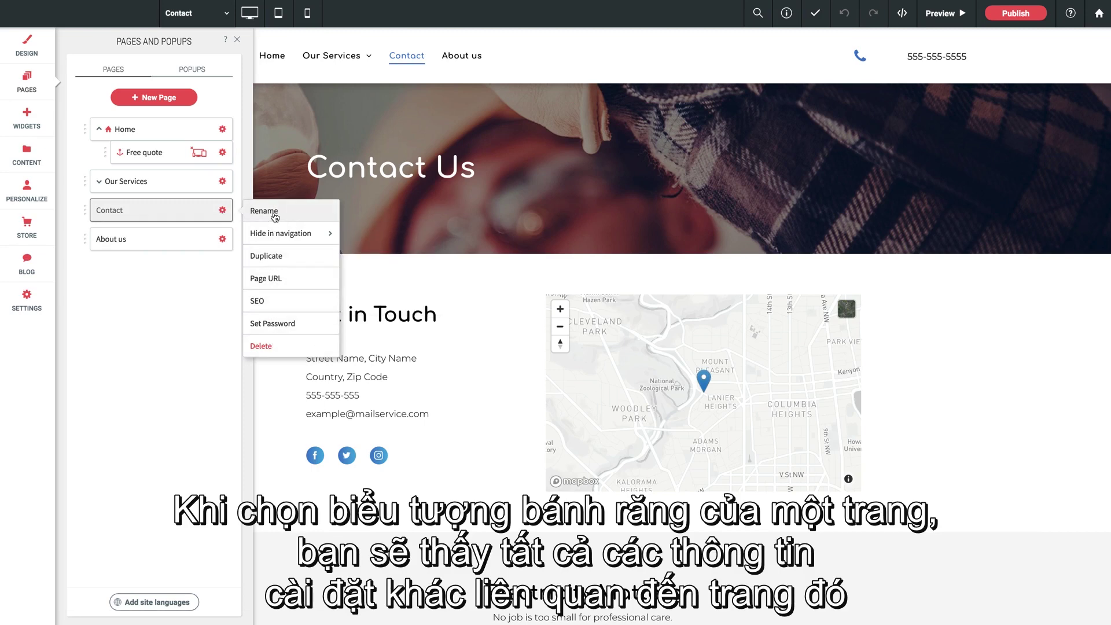
mouse_move(301, 234)
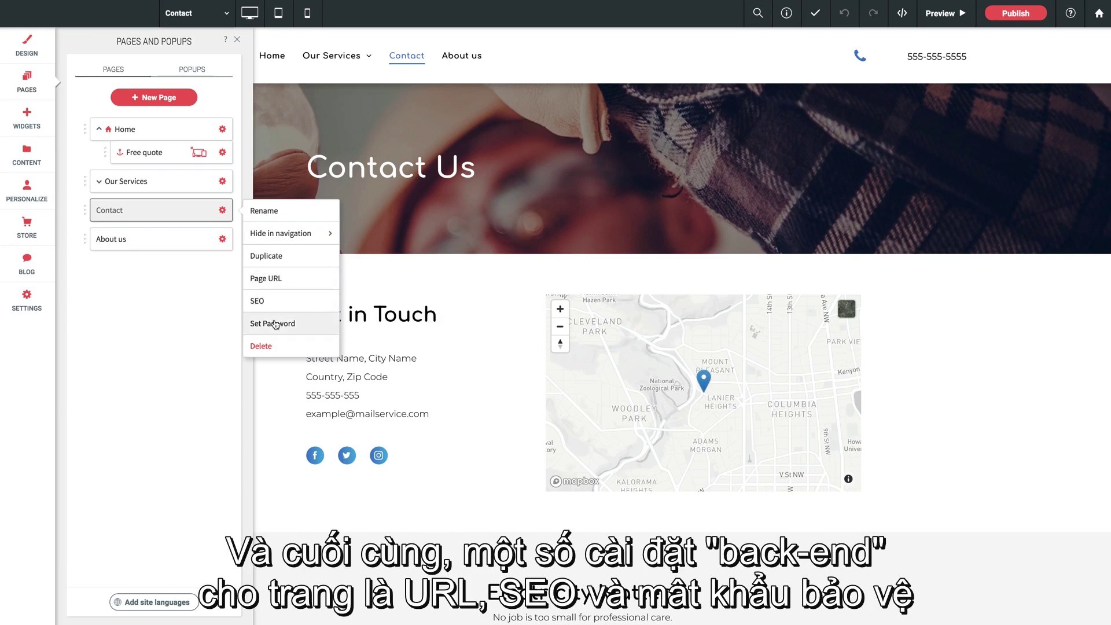
left_click(278, 282)
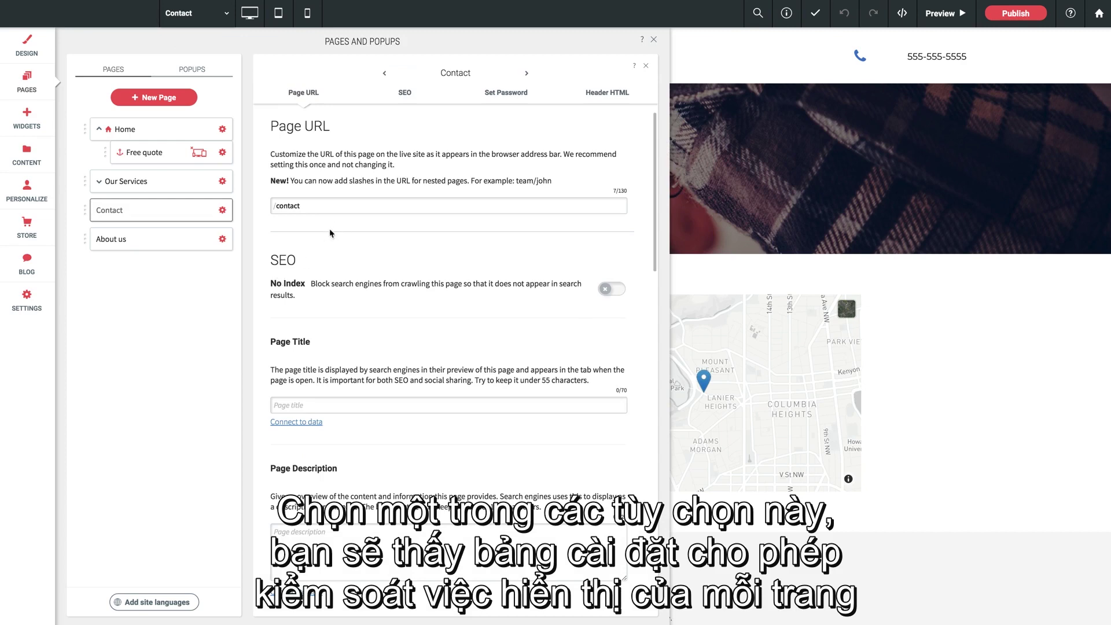
scroll(350, 251, "down", 1)
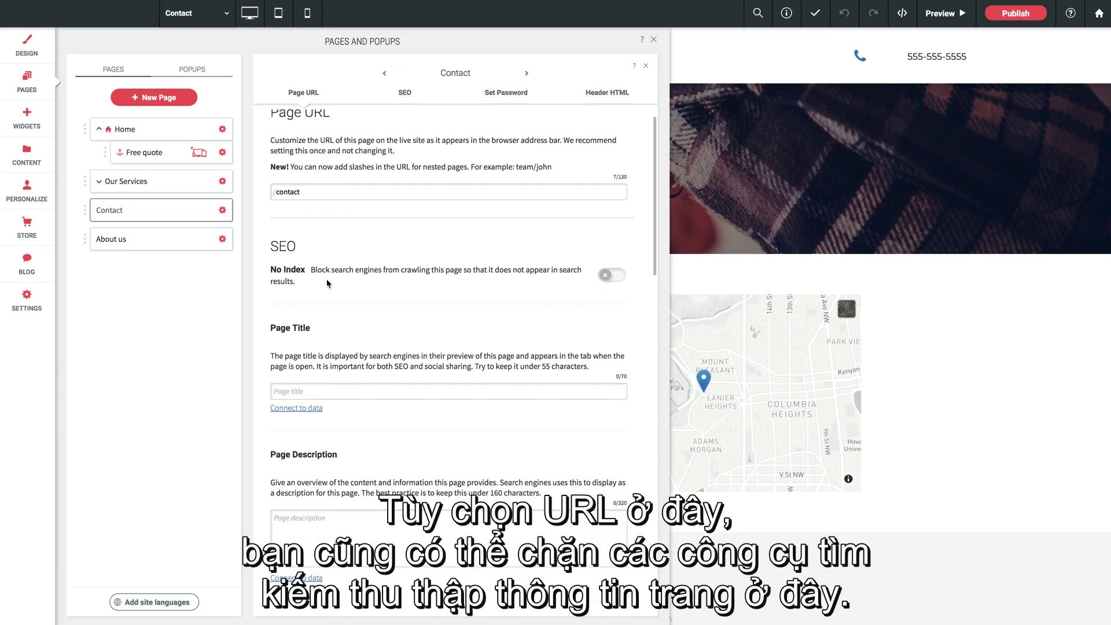
scroll(327, 284, "down", 4)
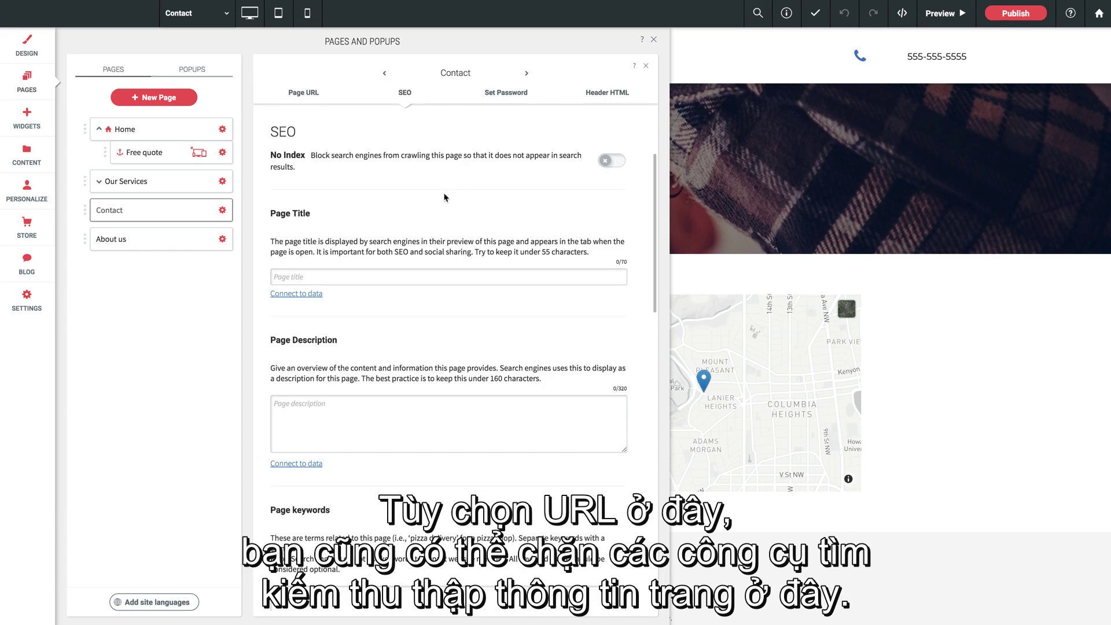
scroll(307, 199, "down", 2)
scroll(322, 209, "down", 3)
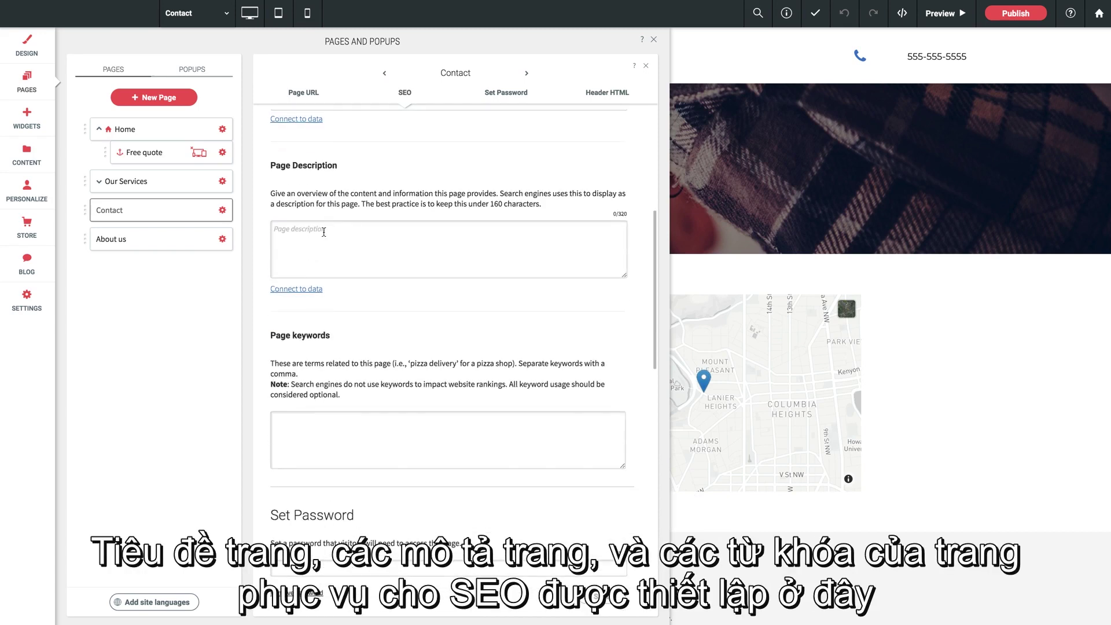
scroll(299, 278, "down", 5)
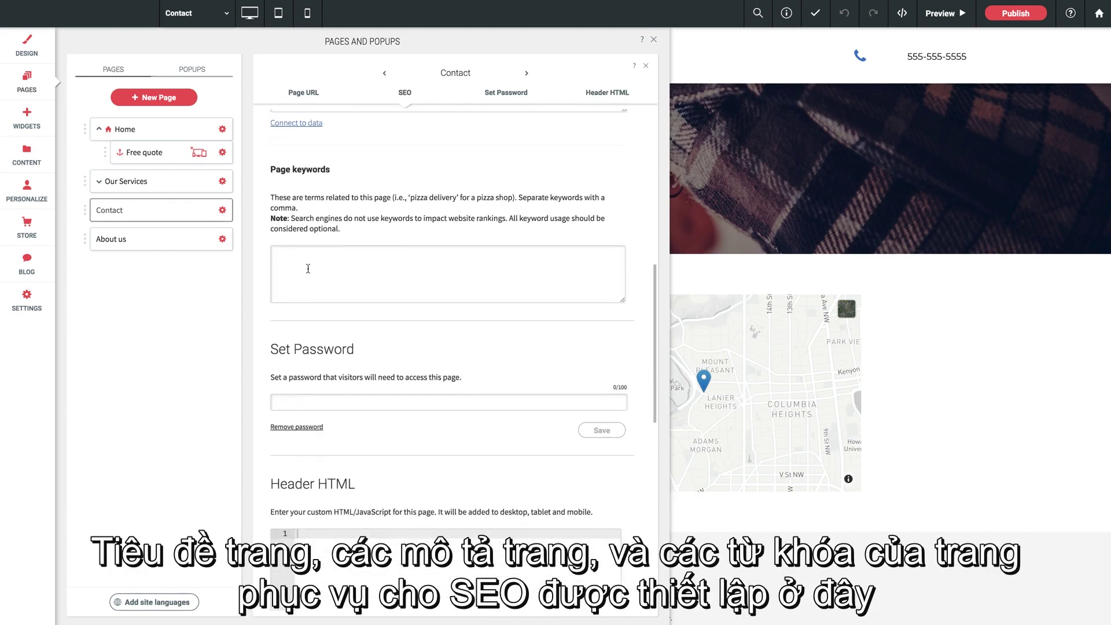
scroll(340, 270, "down", 4)
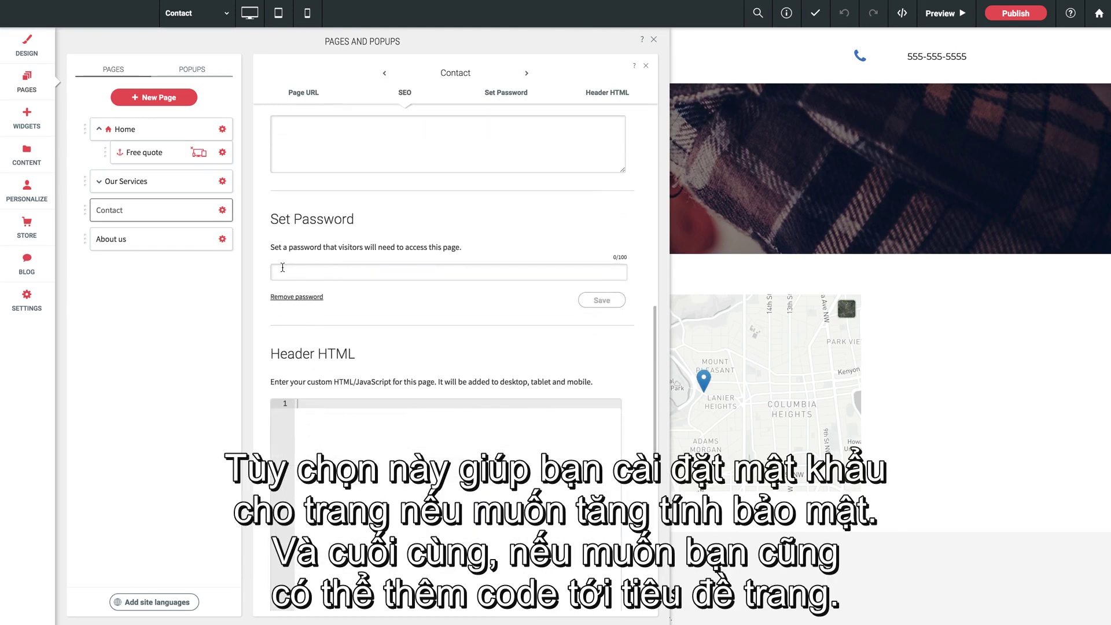
scroll(334, 270, "down", 5)
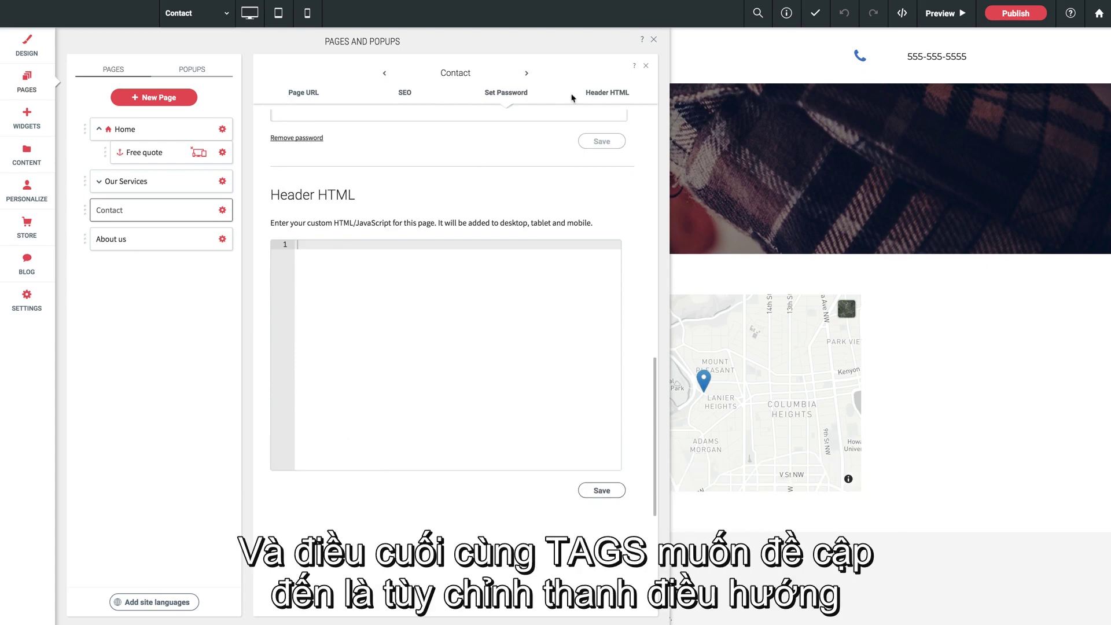
left_click(654, 41)
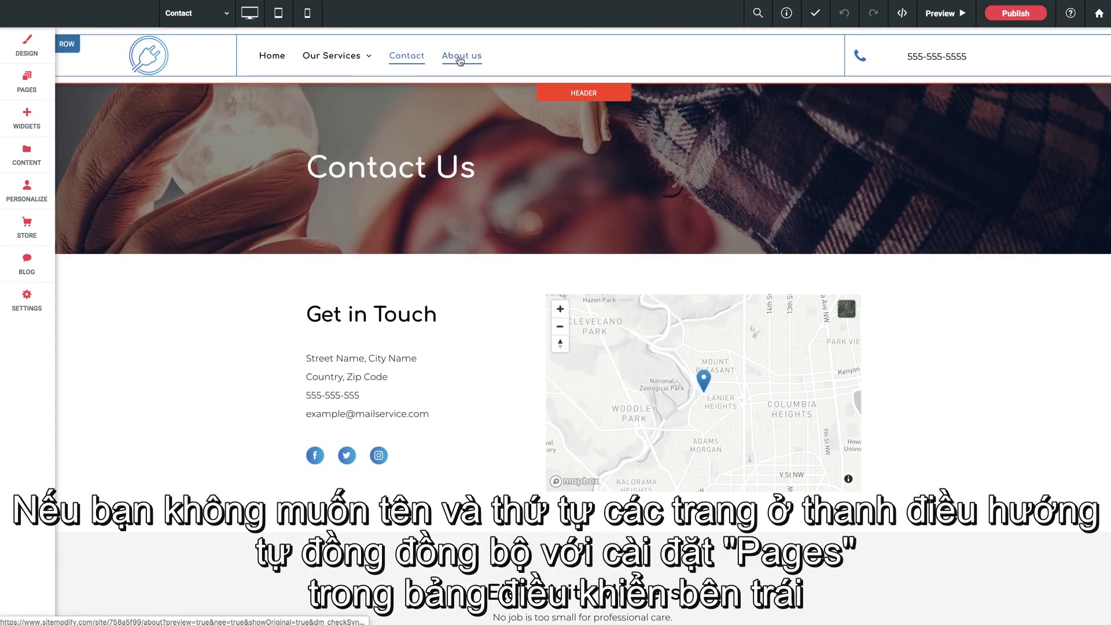
left_click(26, 82)
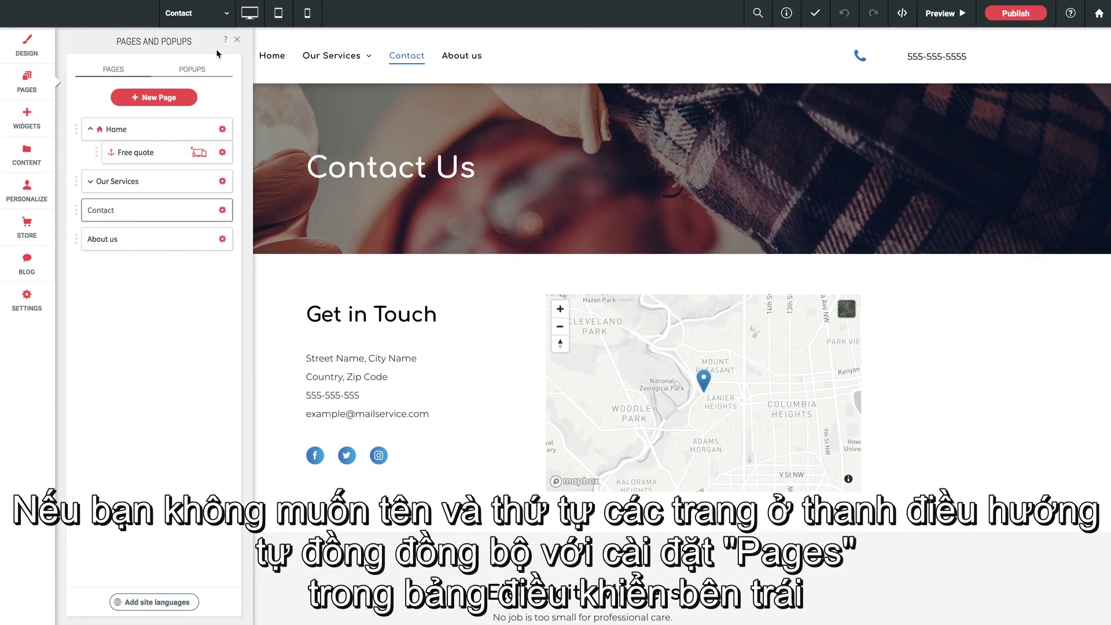
left_click(237, 42)
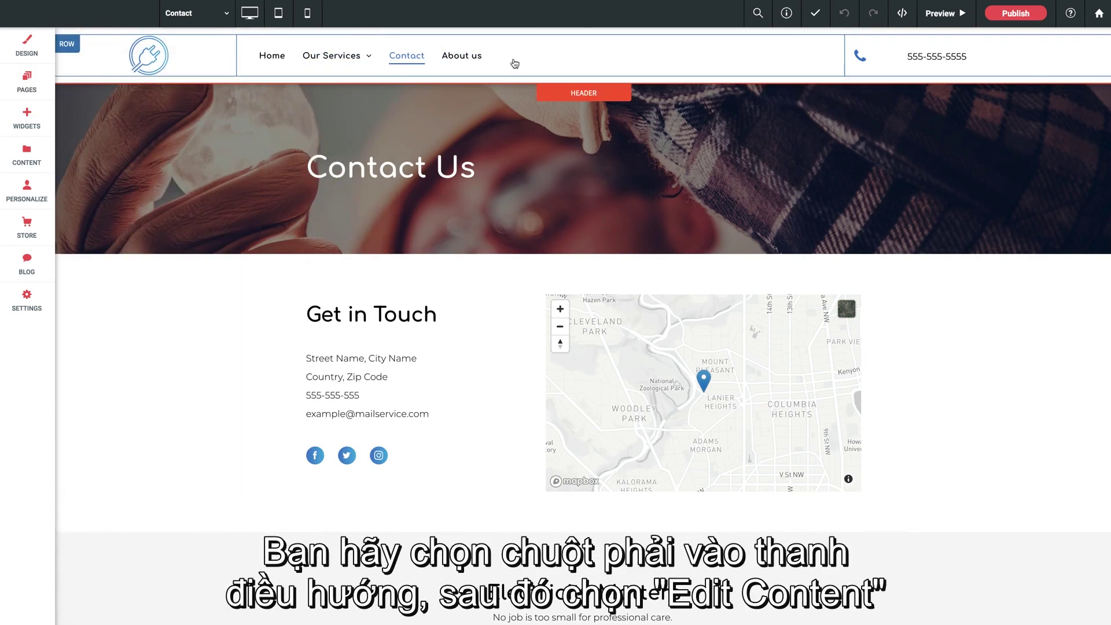
- Edit the navigation bar's content so it displays custom links instead of all site pages
right_click(462, 61)
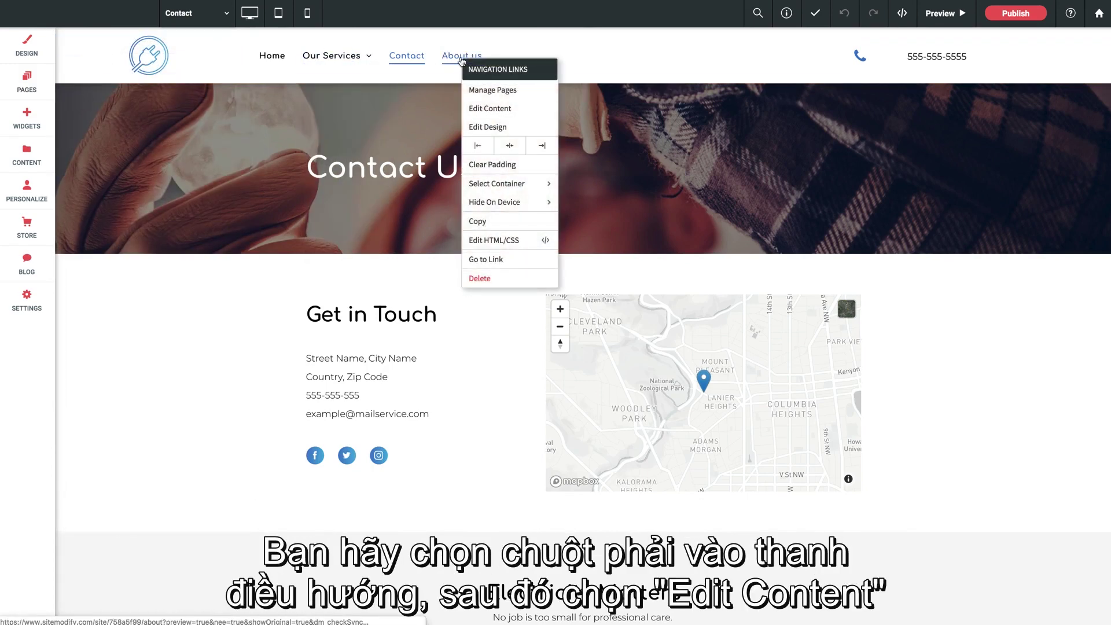
left_click(495, 110)
left_click_drag(968, 159, 414, 74)
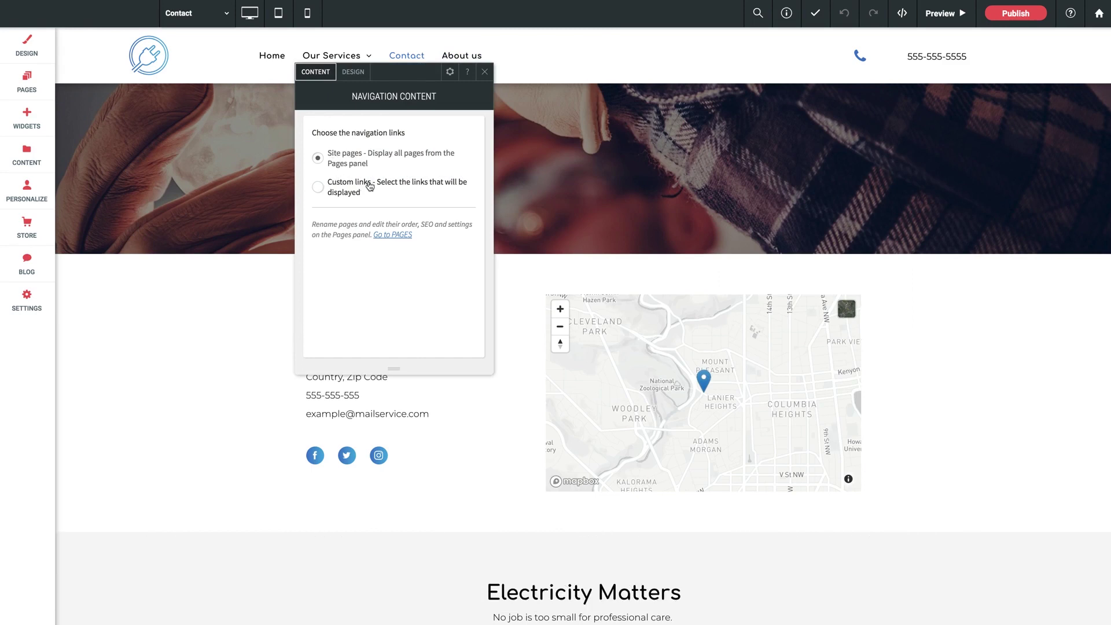
left_click(326, 185)
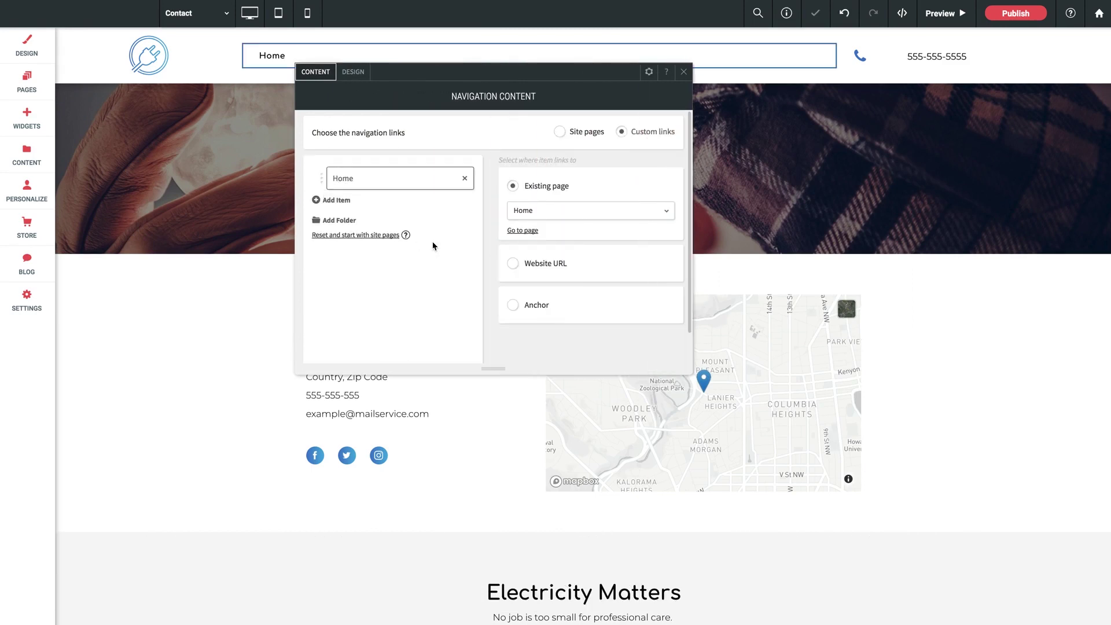
left_click_drag(443, 87, 380, 122)
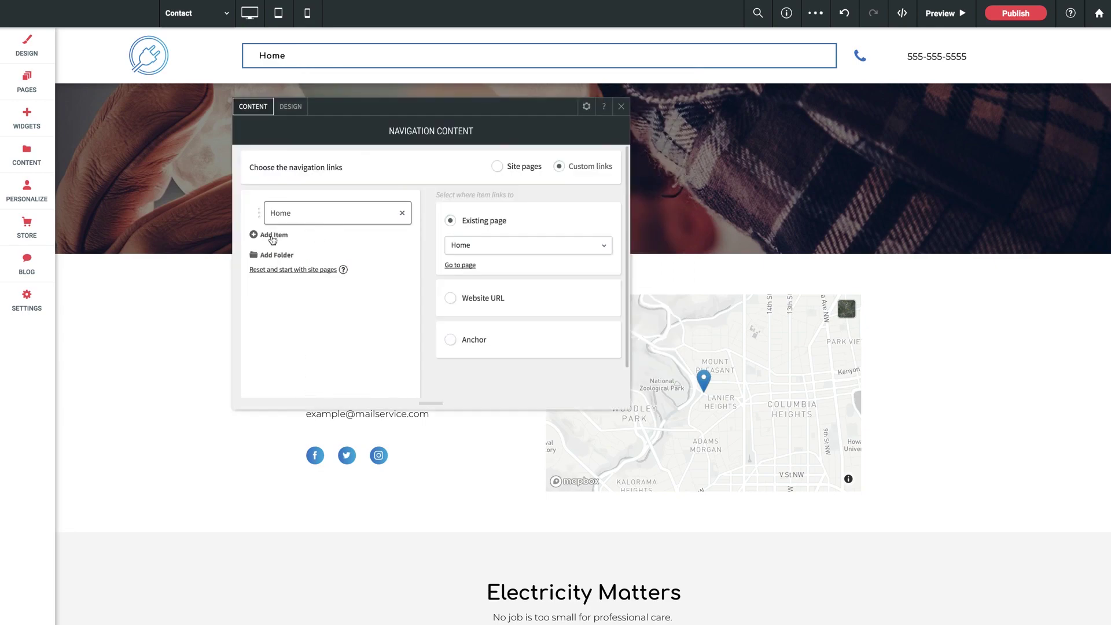